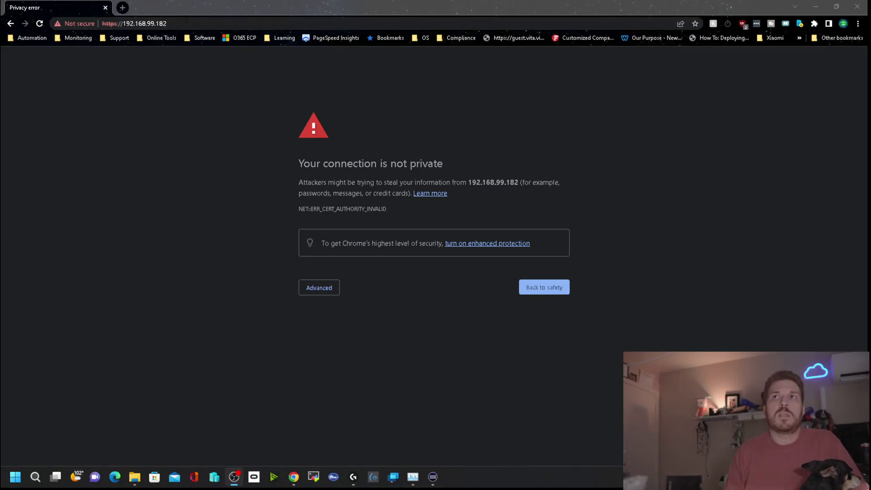
Bypass the certificate warning and proceed to the PiKVM at 192.168.99.182
left_click(180, 21)
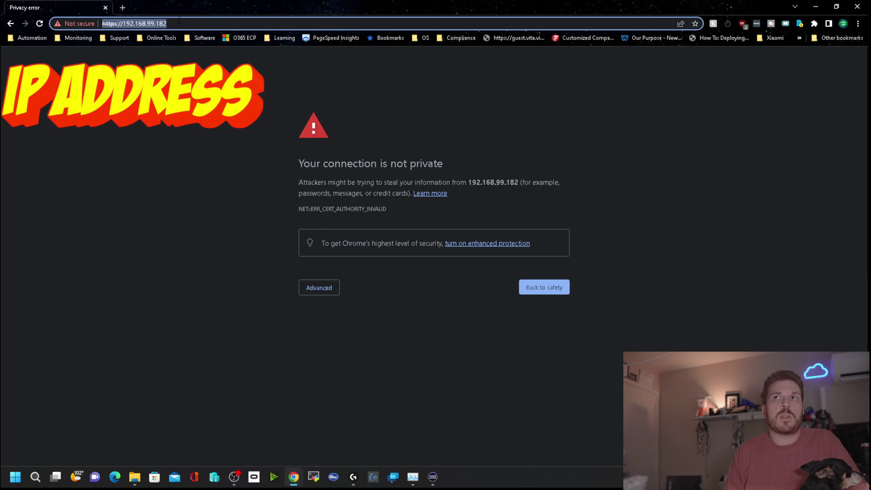
left_click(322, 288)
left_click(362, 357)
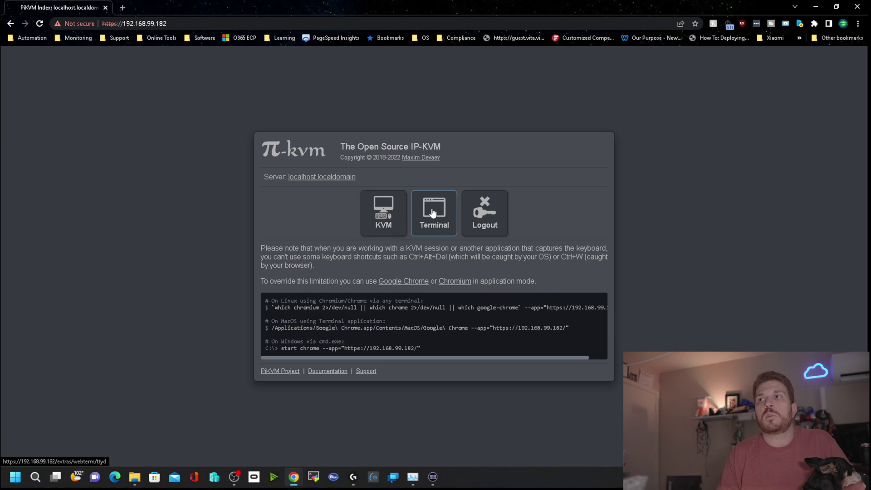
Open the KVM session and set the System video mode to H.264 / WebRTC
left_click(400, 232)
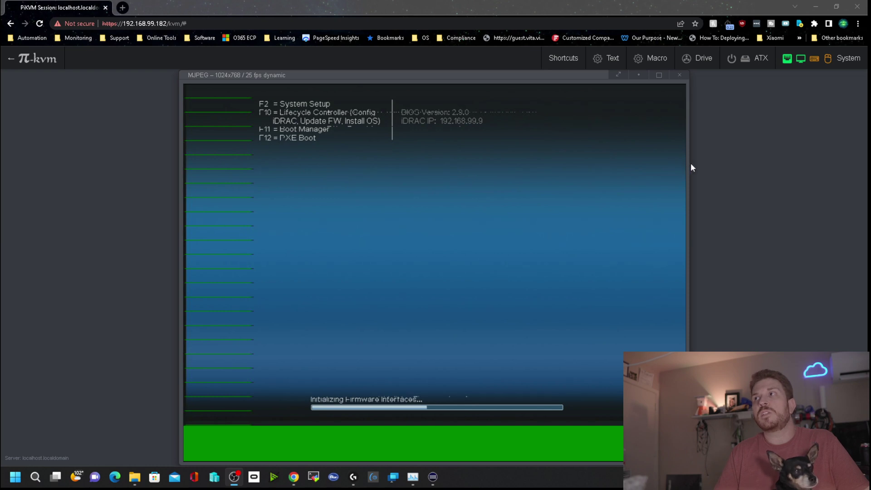
left_click(845, 58)
left_click(810, 132)
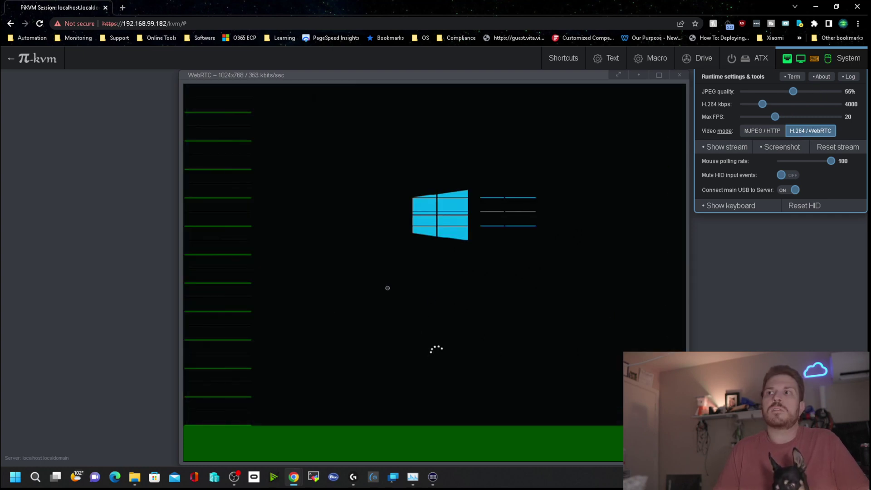
left_click(32, 262)
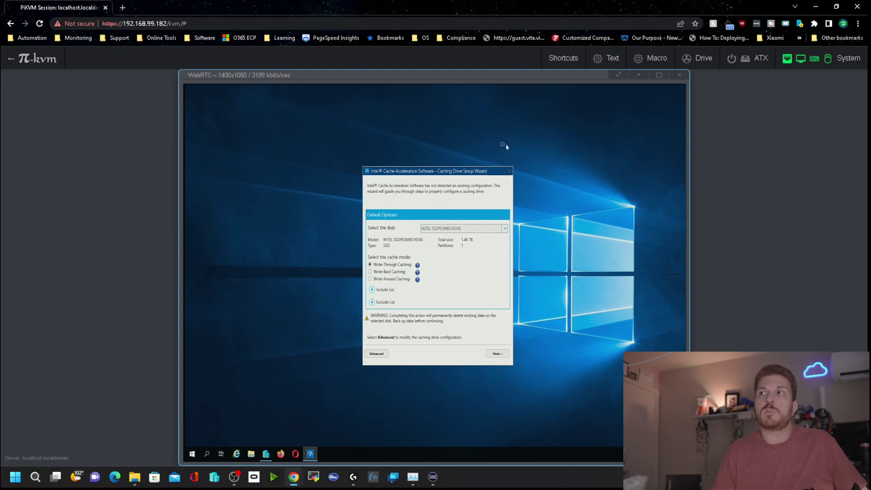
Close the Intel Cache Acceleration wizard without saving and raise JPEG quality to 60%
left_click(509, 172)
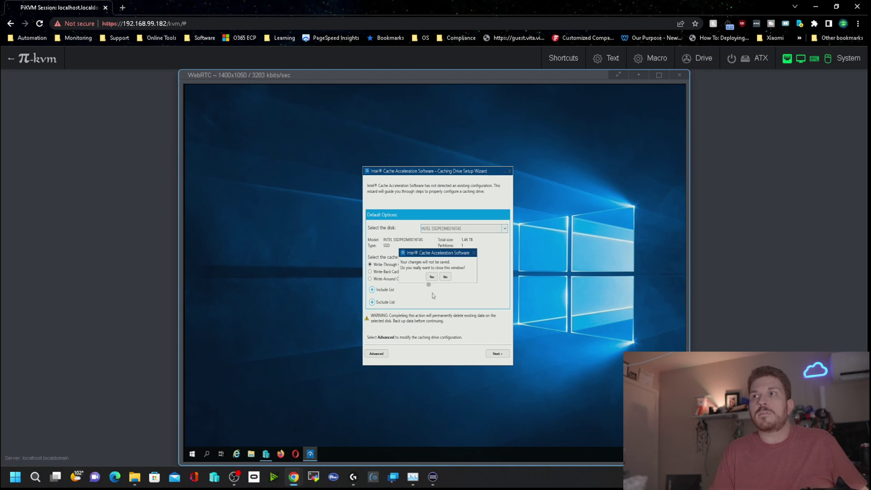
left_click(432, 278)
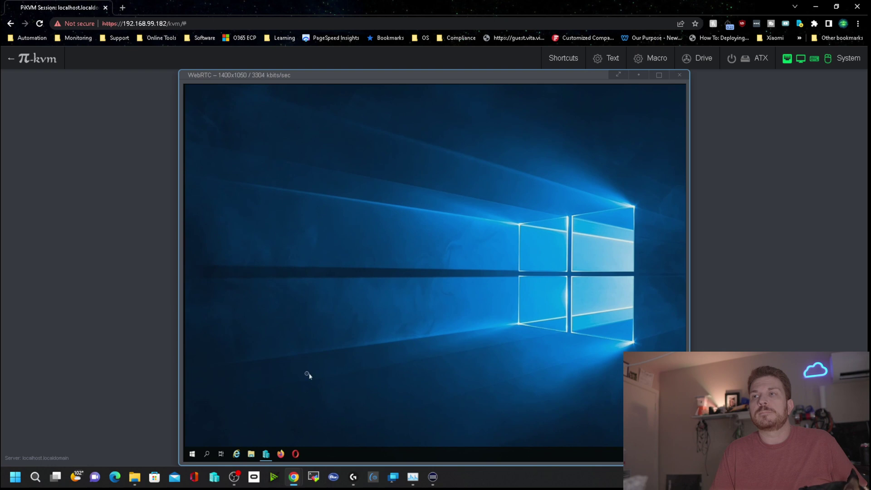
mouse_move(268, 455)
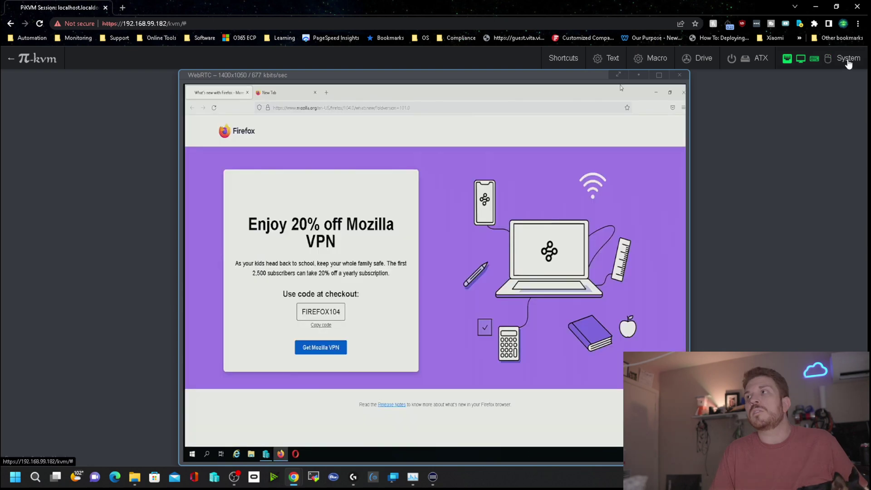
left_click(846, 60)
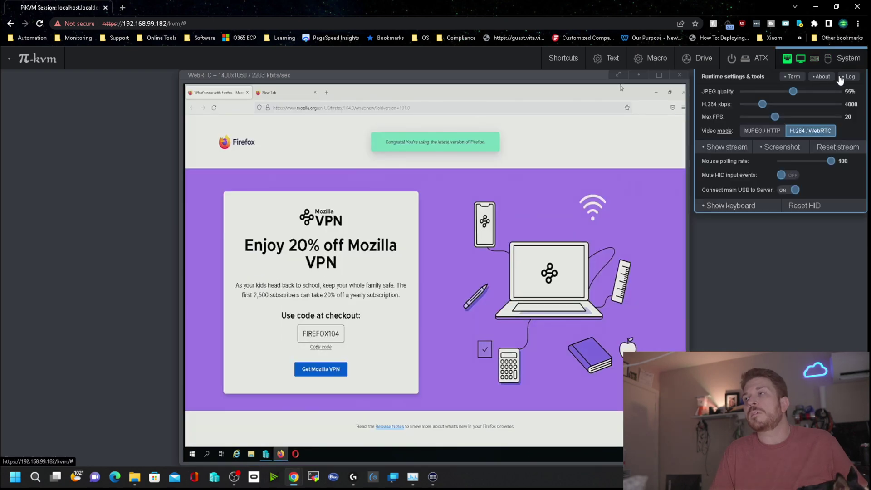
left_click(797, 92)
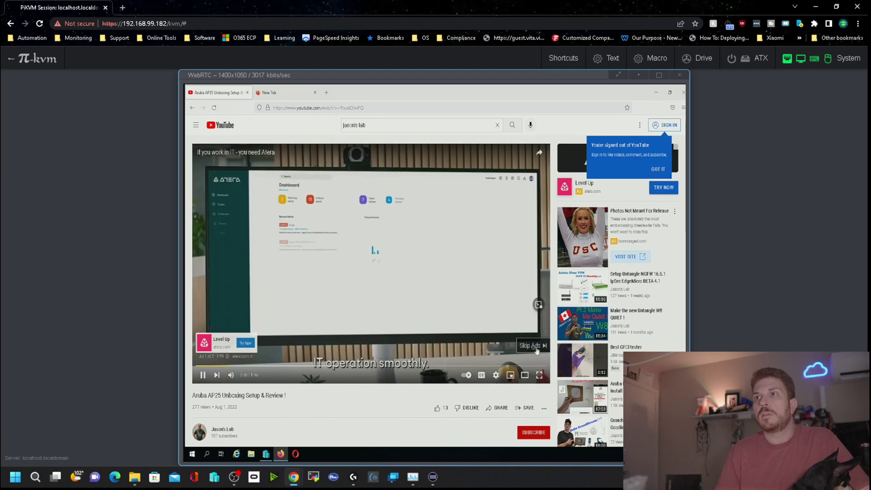
Skip the YouTube ad, then paste the 1337admin.org address as keystrokes and load it in remote Firefox
left_click(538, 345)
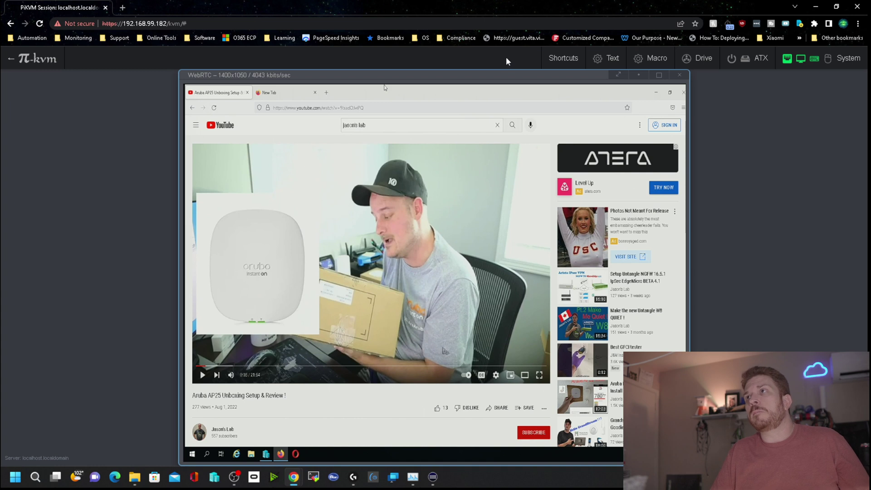
left_click(563, 60)
left_click(614, 59)
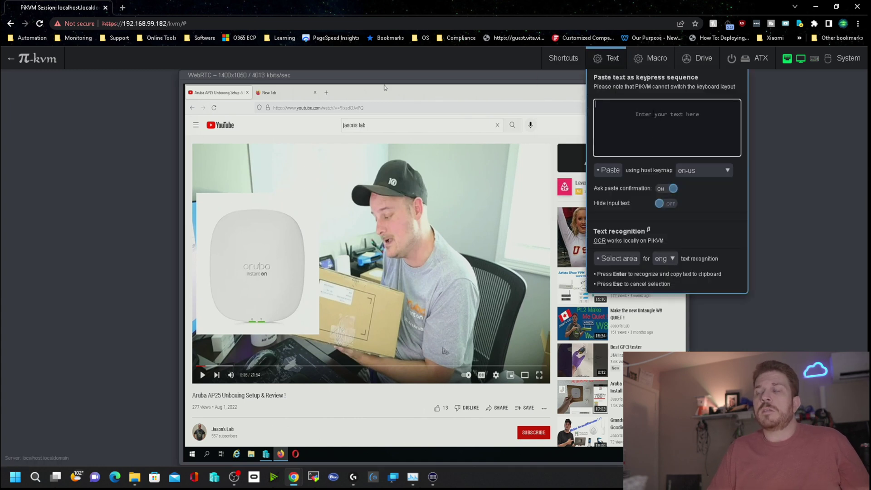
type("https://1337admin.org")
key("ctrl+Return")
left_click(481, 231)
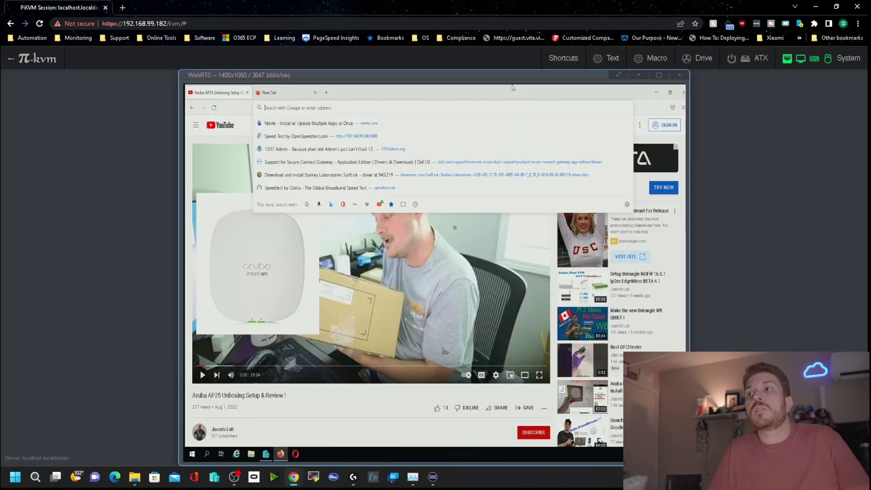
key("Return")
left_click(655, 59)
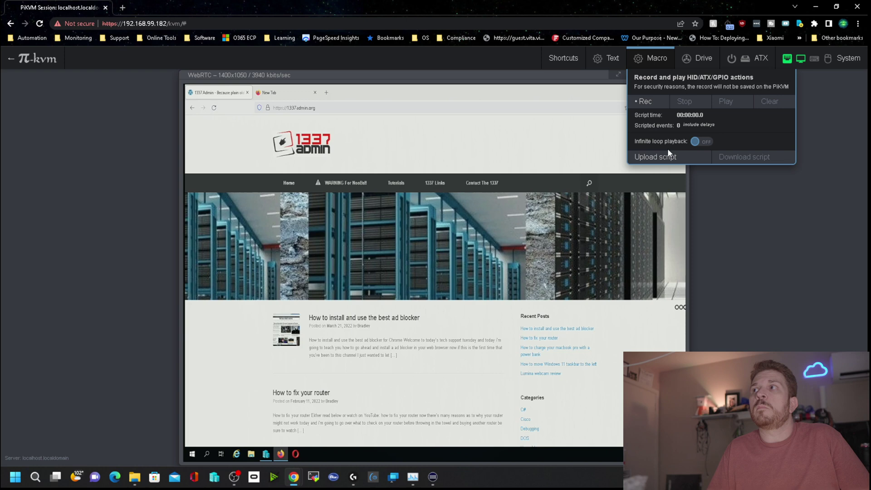
Open the PiKVM OCR documentation from the Text menu, then return to the KVM tab
left_click(617, 63)
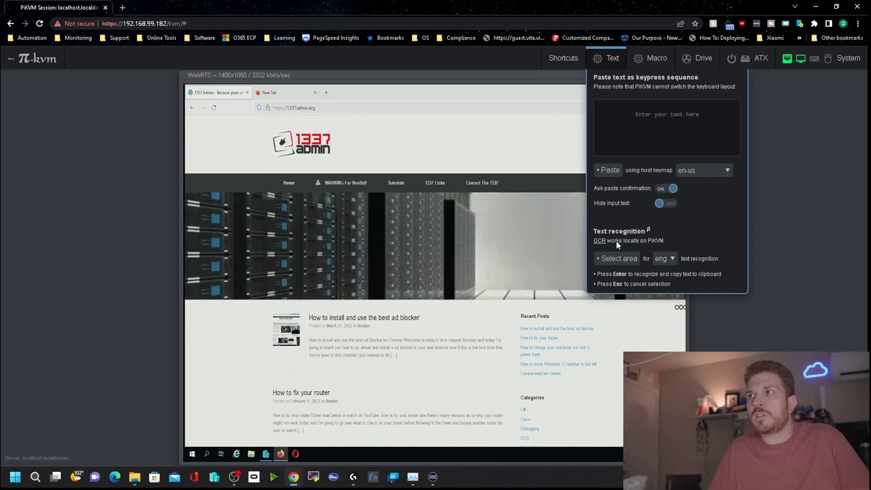
left_click(598, 240)
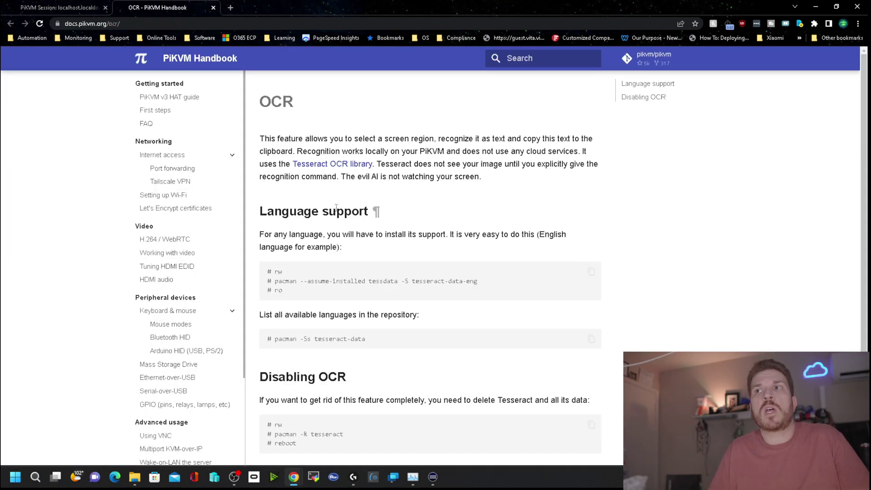
key("ctrl+shift+Tab")
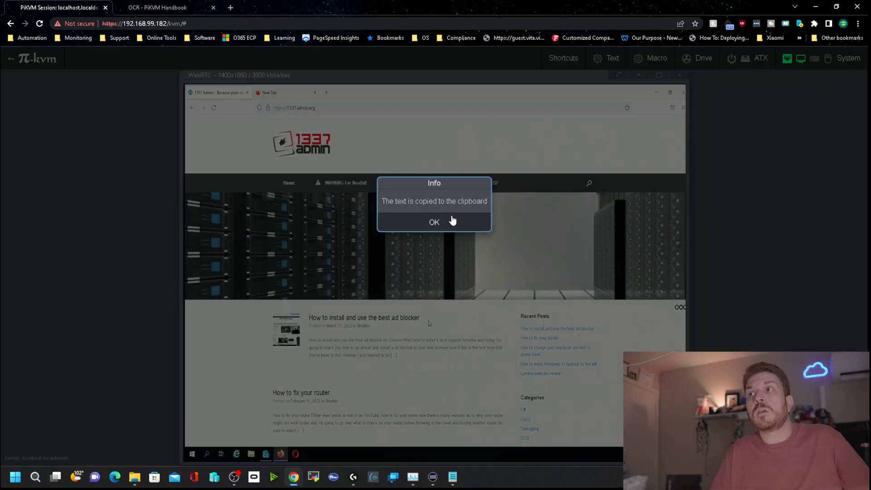
Open remote Notepad, then OCR-copy the 'How to fix your router' title with Select area
left_click(450, 219)
left_click(453, 476)
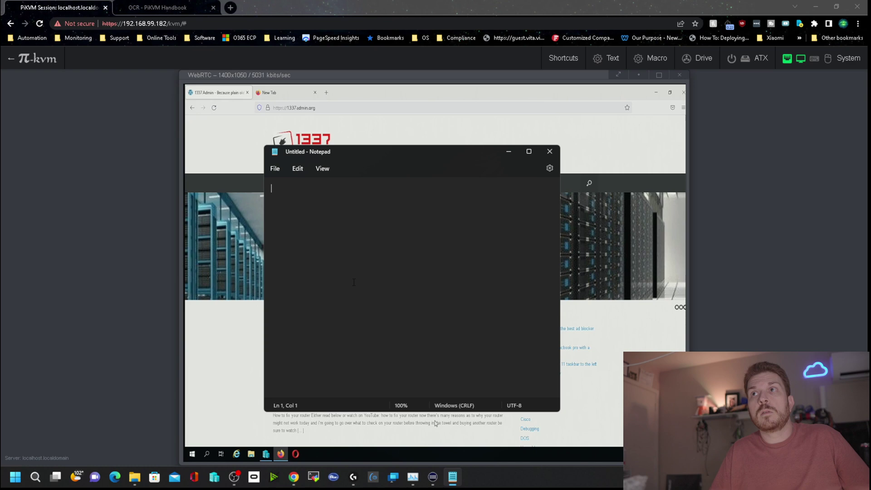
left_click(510, 152)
left_click(615, 62)
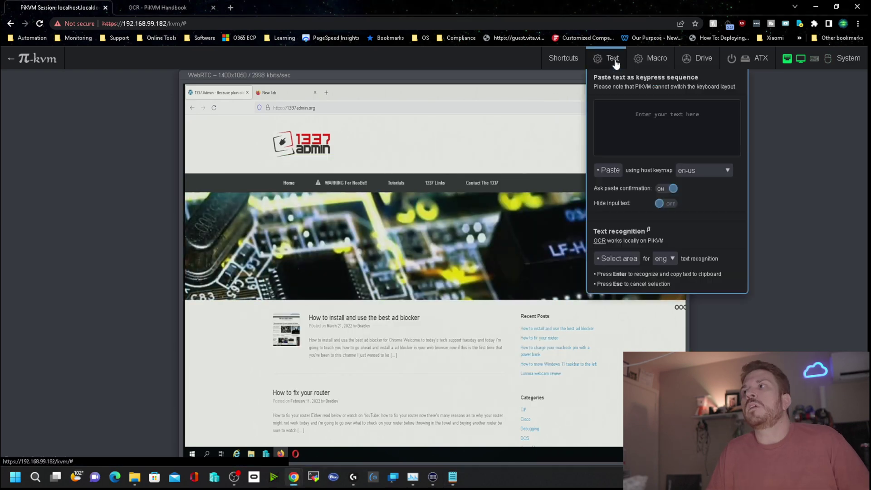
left_click(617, 258)
left_click_drag(271, 387, 331, 398)
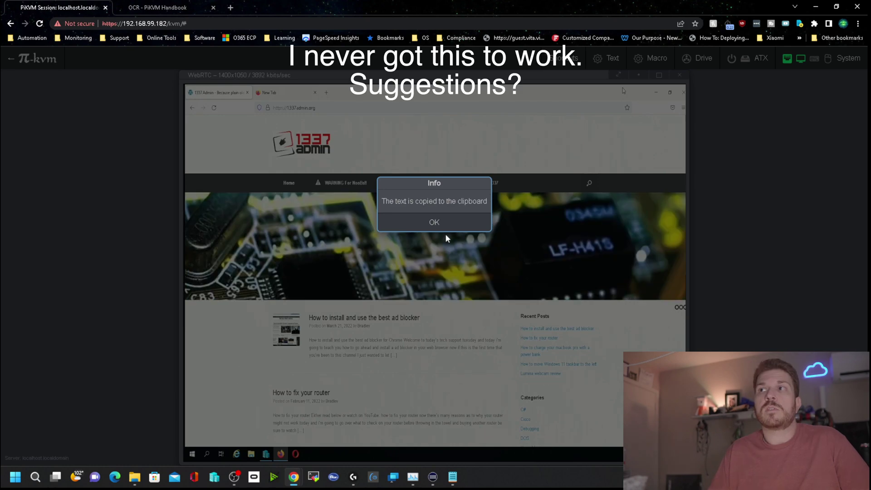
left_click(434, 223)
Try pasting into remote Notepad, then OCR-copy the word 'How' and check Notepad again
left_click(266, 454)
right_click(325, 187)
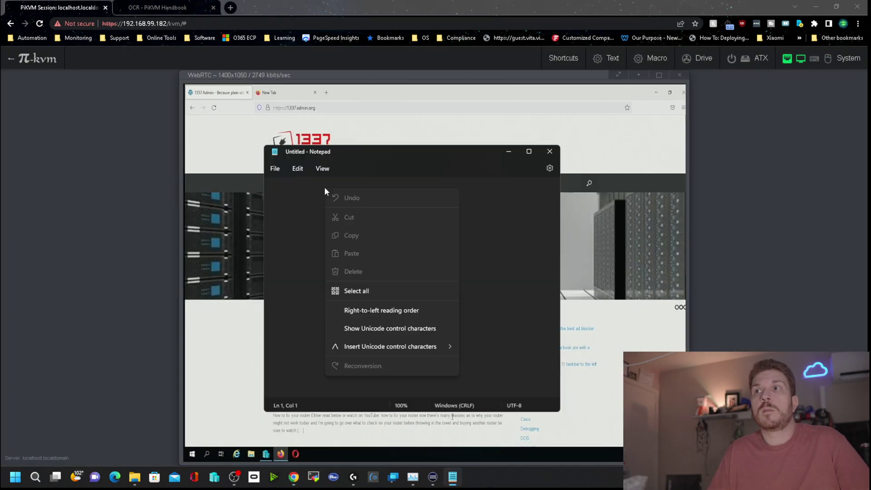
left_click(303, 227)
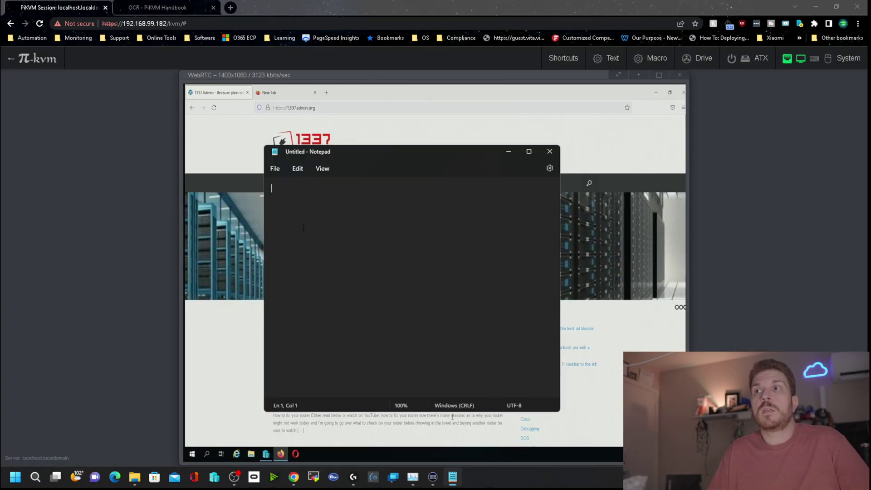
left_click(509, 151)
left_click_drag(308, 314, 321, 322)
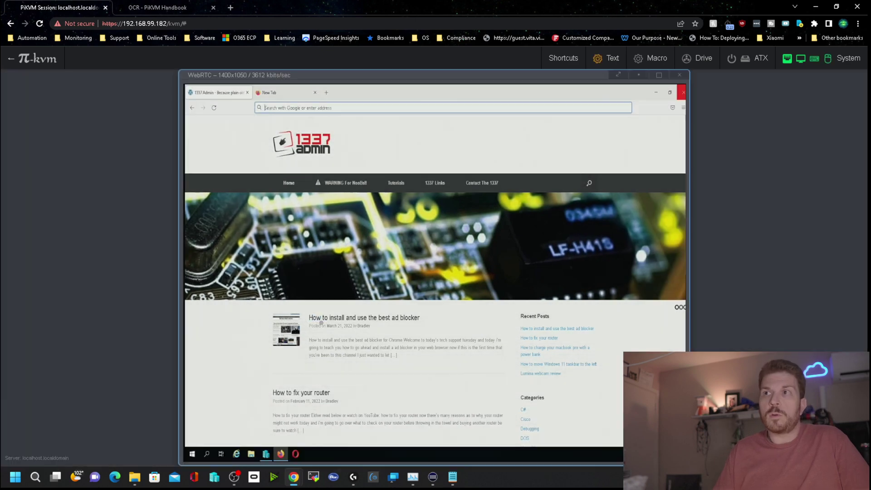
left_click(266, 454)
left_click(510, 152)
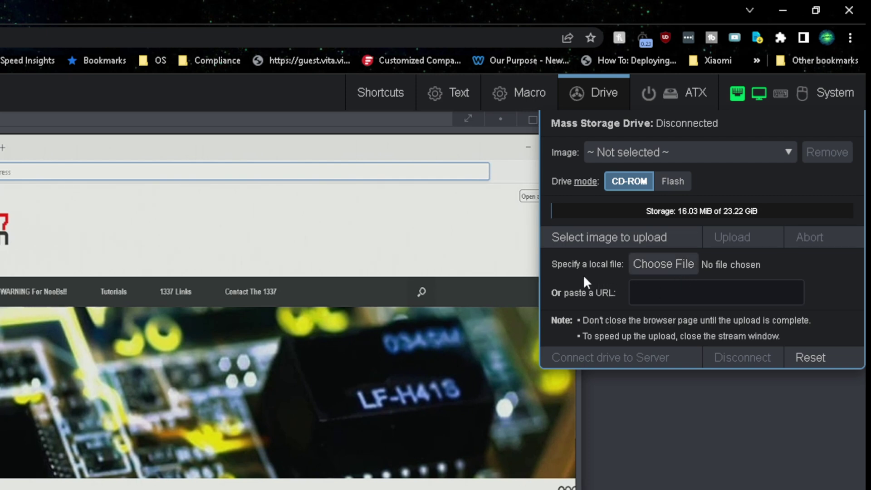
Open the ATX menu to view the server power controls
left_click(706, 99)
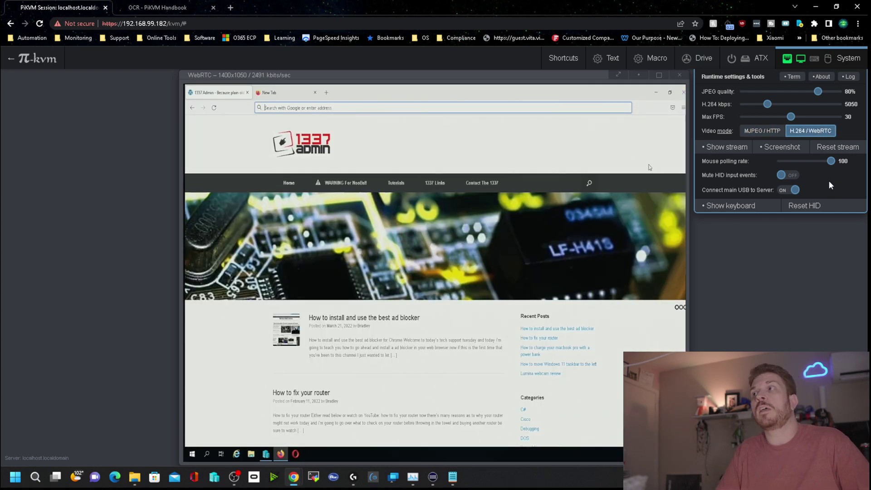
Leave the KVM session for the index page and open the web Terminal
left_click(28, 58)
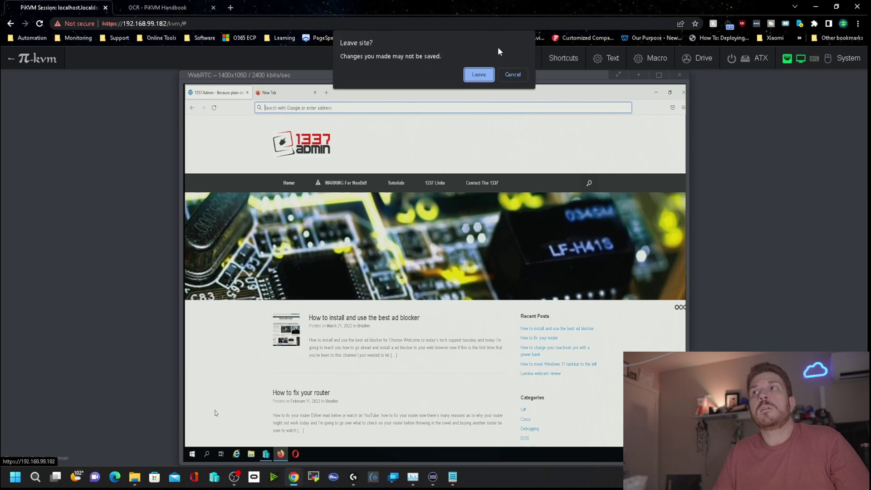
left_click(480, 76)
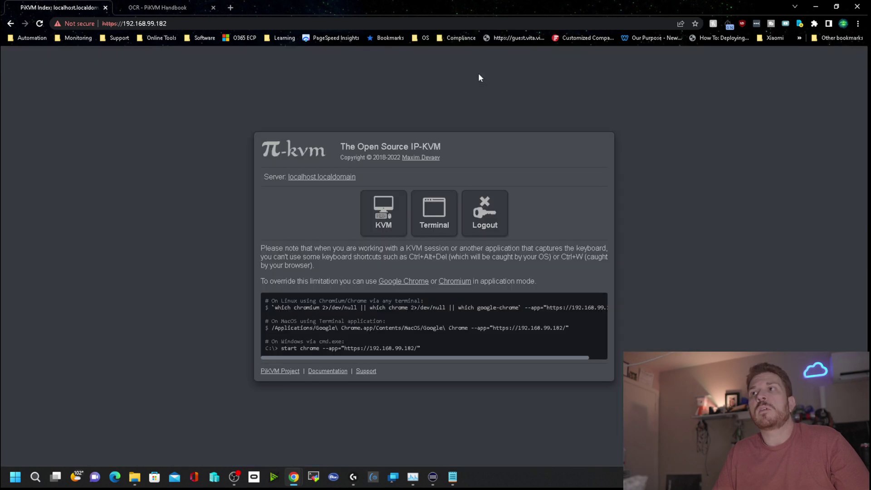
left_click(432, 209)
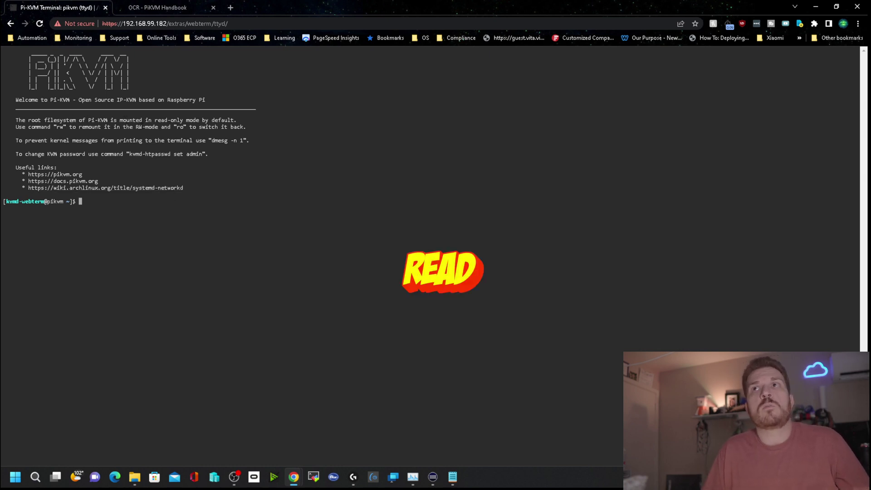
Become root with sudo and the root password, then make the filesystem writable with rw
type("sudo su -")
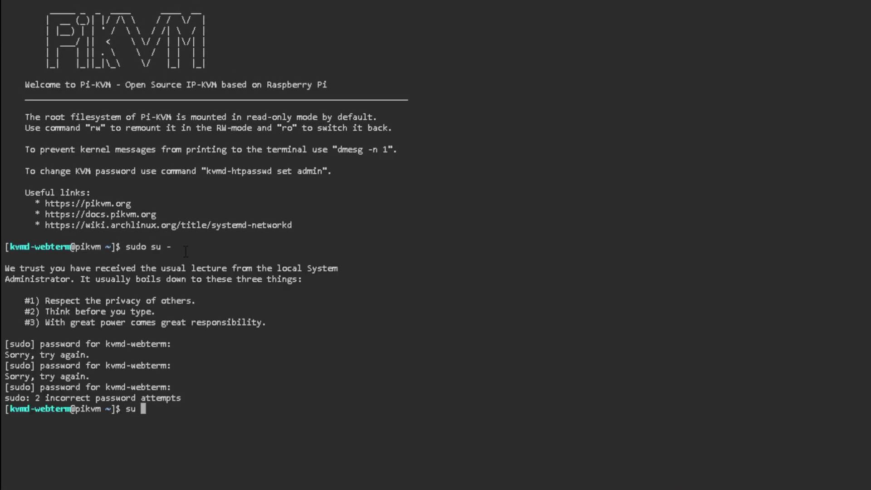
key("Return")
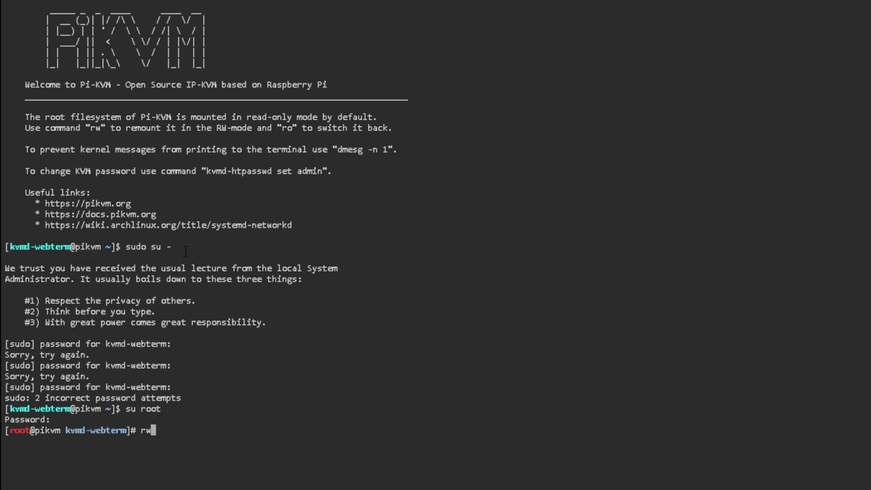
key("Return")
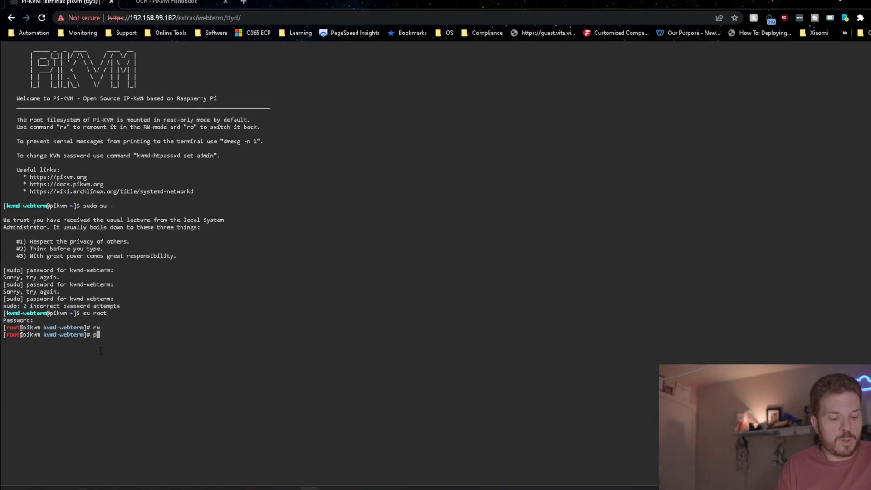
Run pacman -Syu to update packages, then restore read-only mode and reboot the PiKVM
type("pacman -Syu")
key("Return")
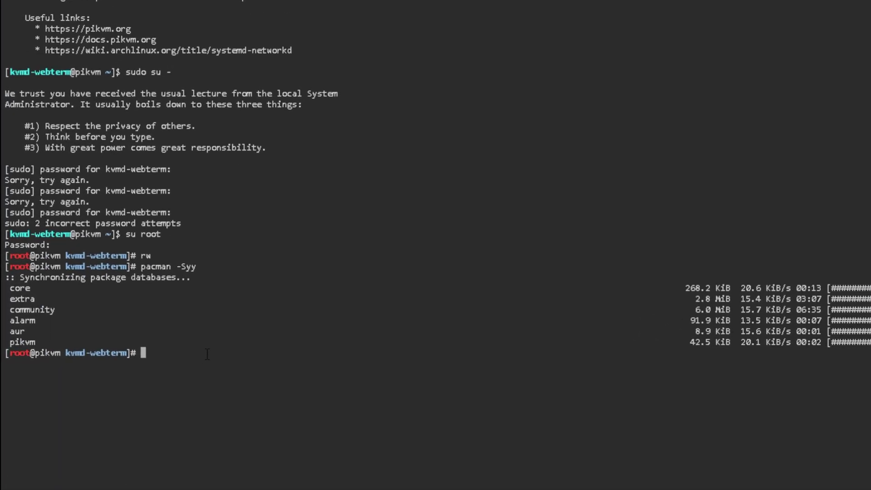
key("Return")
type("init 6")
key("Return")
type("reboot")
key("Return")
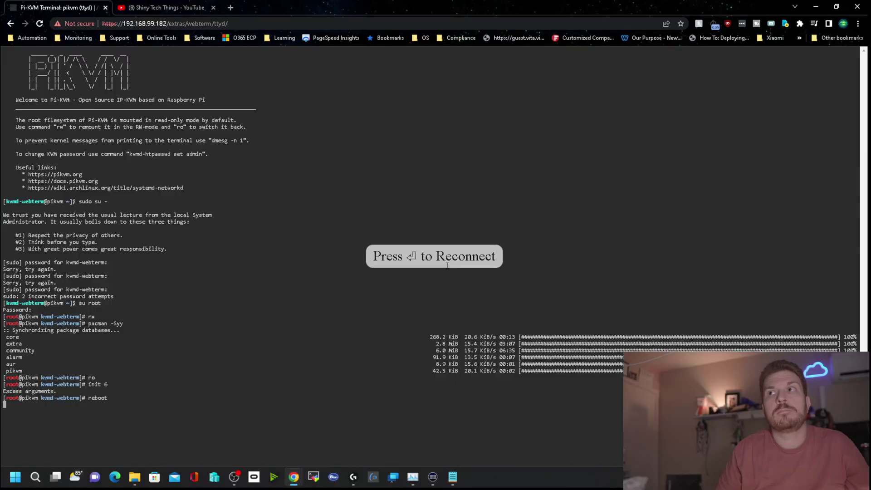
left_click_drag(137, 23, 260, 34)
key("BackSpace")
left_click(260, 39)
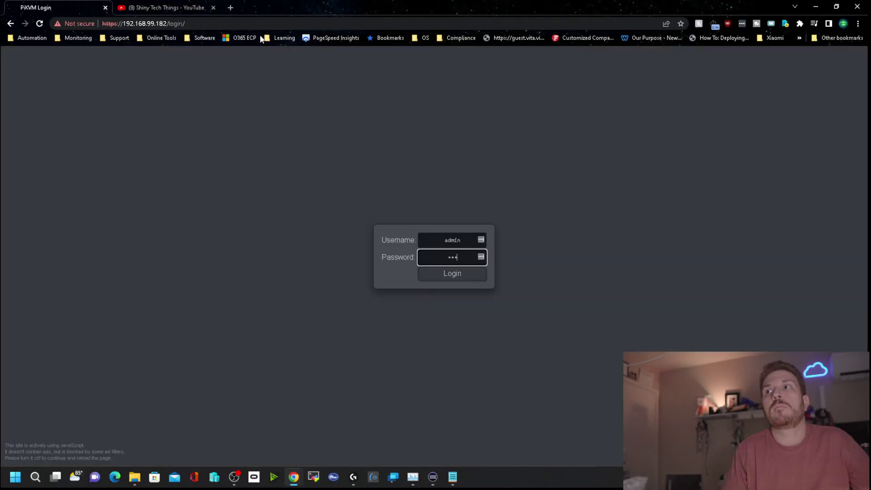
key("Return")
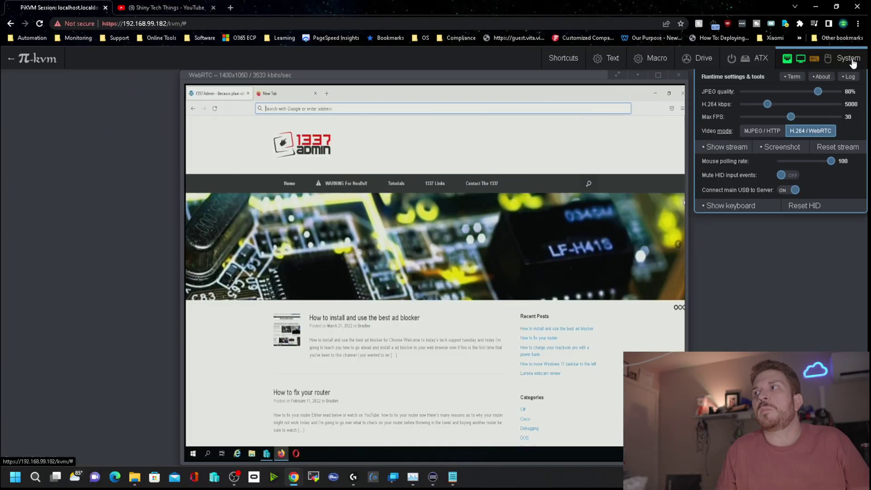
Switch the video mode to MJPEG / HTTP and then back to H.264 / WebRTC
left_click(764, 131)
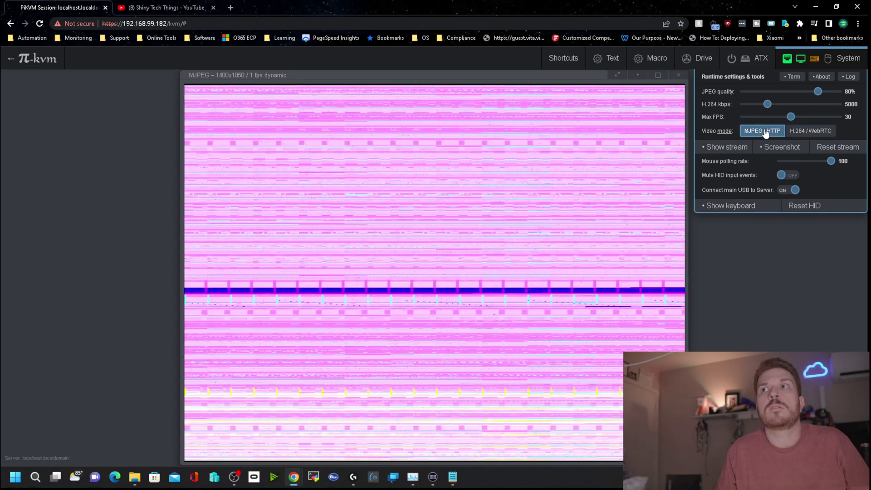
left_click(845, 58)
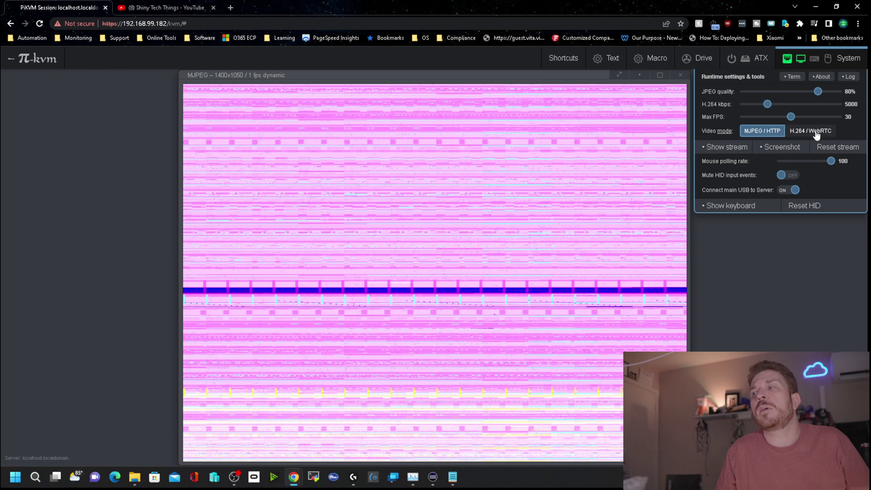
left_click(811, 131)
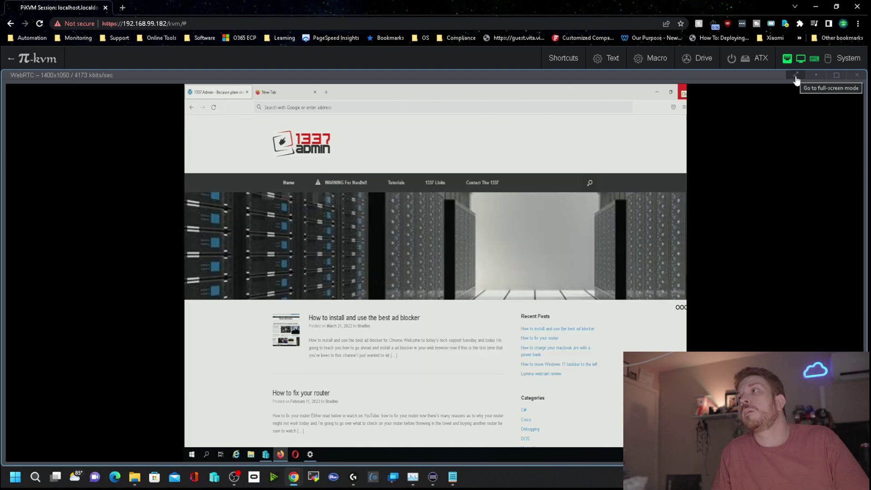
Show the server screen full screen, then exit full screen with Esc
left_click(796, 76)
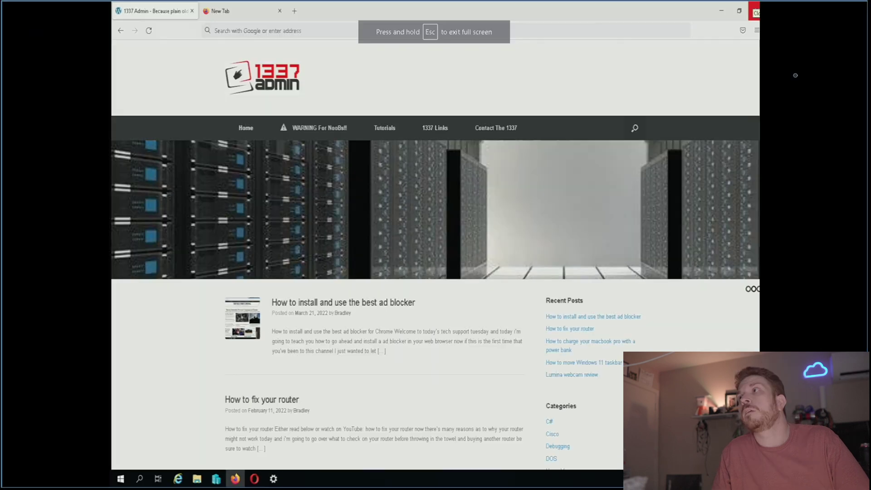
key("Escape")
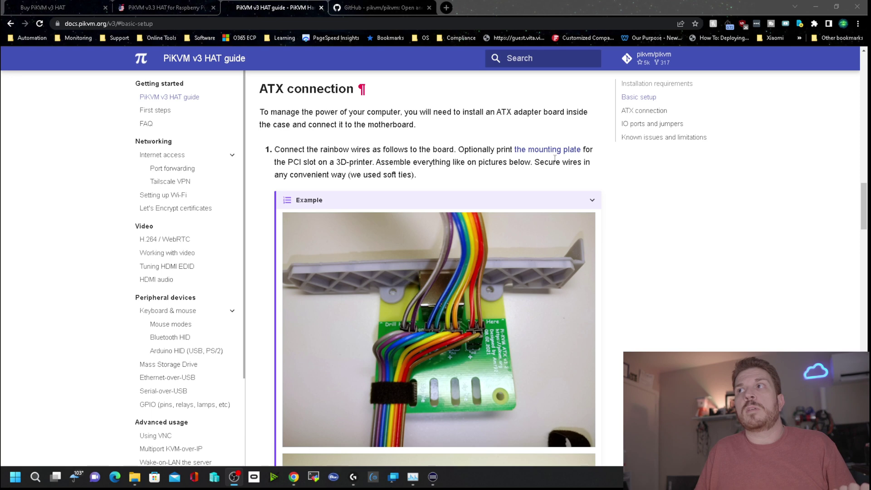
Scroll the PiKVM v3 HAT ATX connection steps down to step 7, the straight 8-wire Ethernet cable
scroll(529, 177, "down", 9)
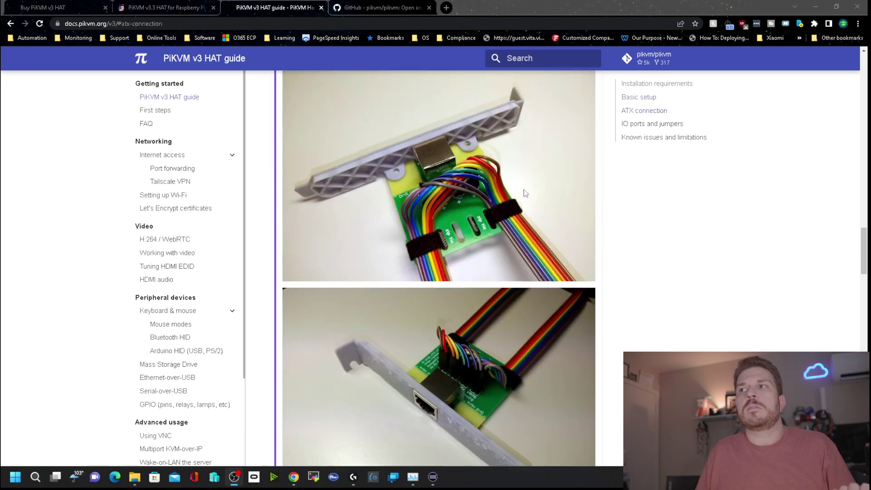
scroll(461, 158, "down", 6)
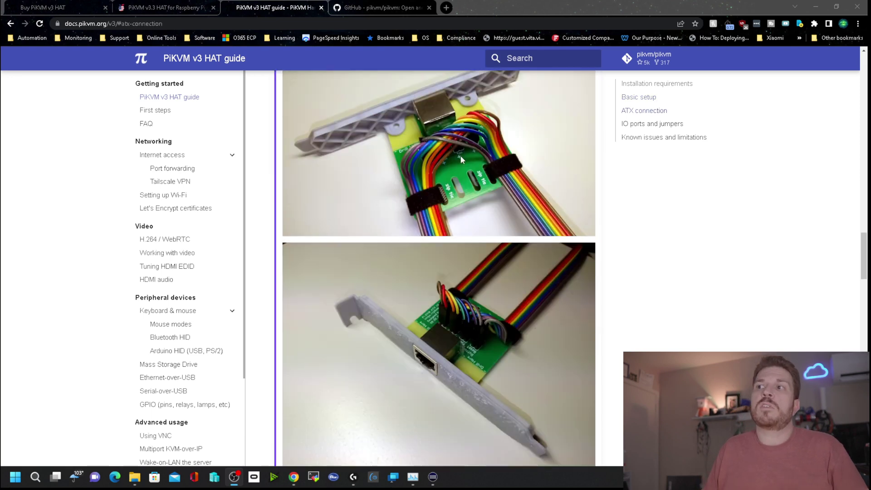
scroll(462, 181, "down", 7)
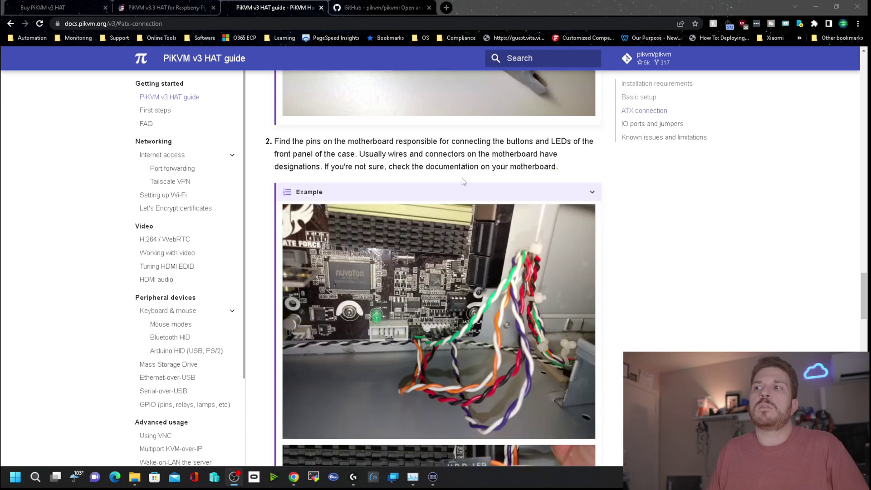
scroll(439, 156, "down", 10)
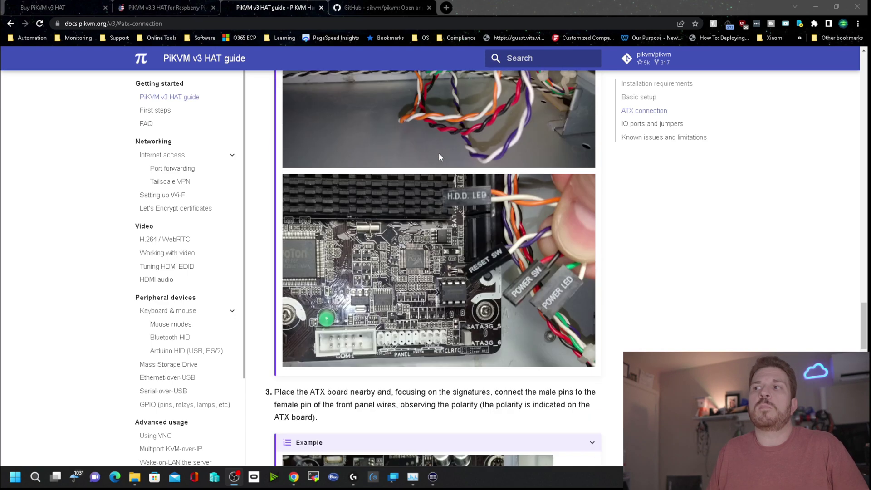
scroll(428, 199, "down", 6)
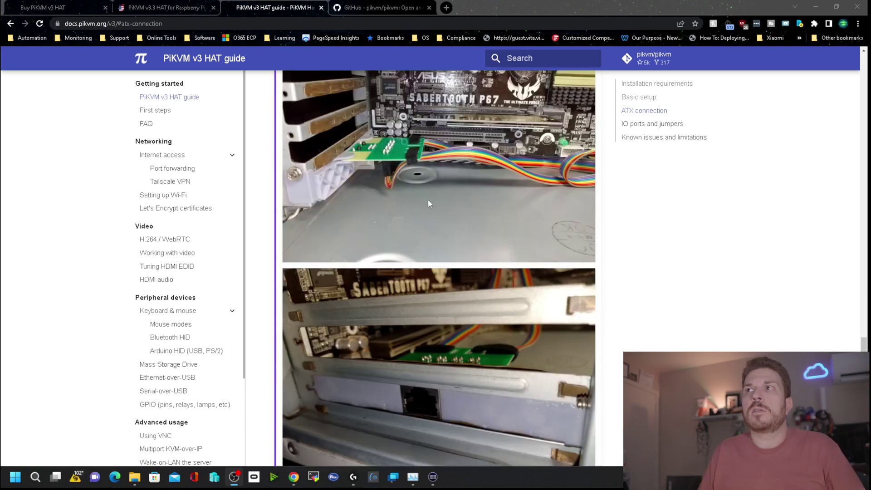
scroll(431, 198, "down", 10)
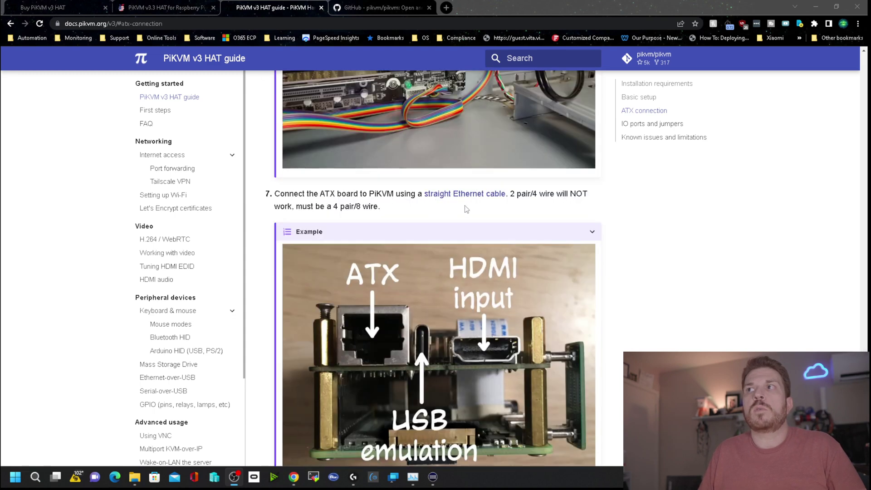
scroll(465, 205, "down", 1)
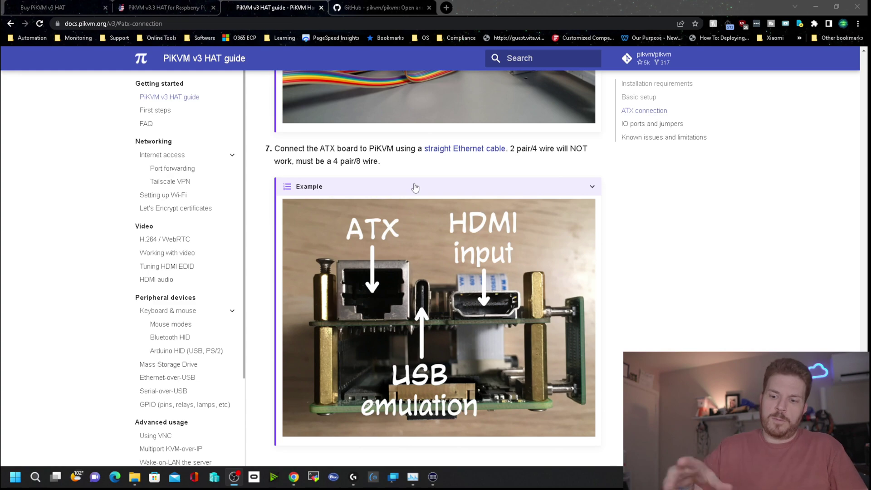